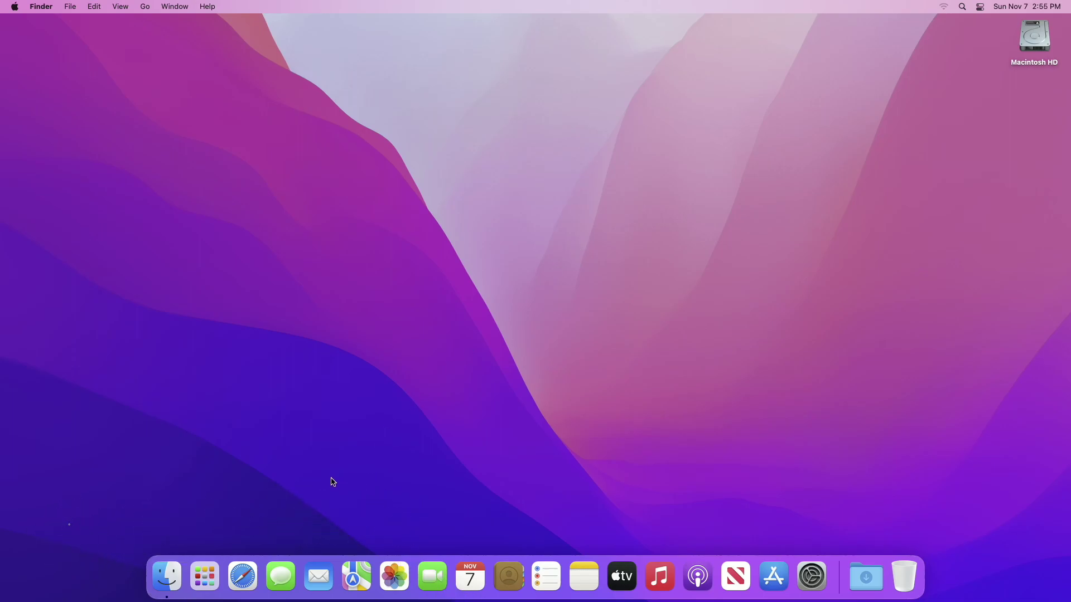
Step: Search the App Store for "macos monterey" and quit the store
click(202, 570)
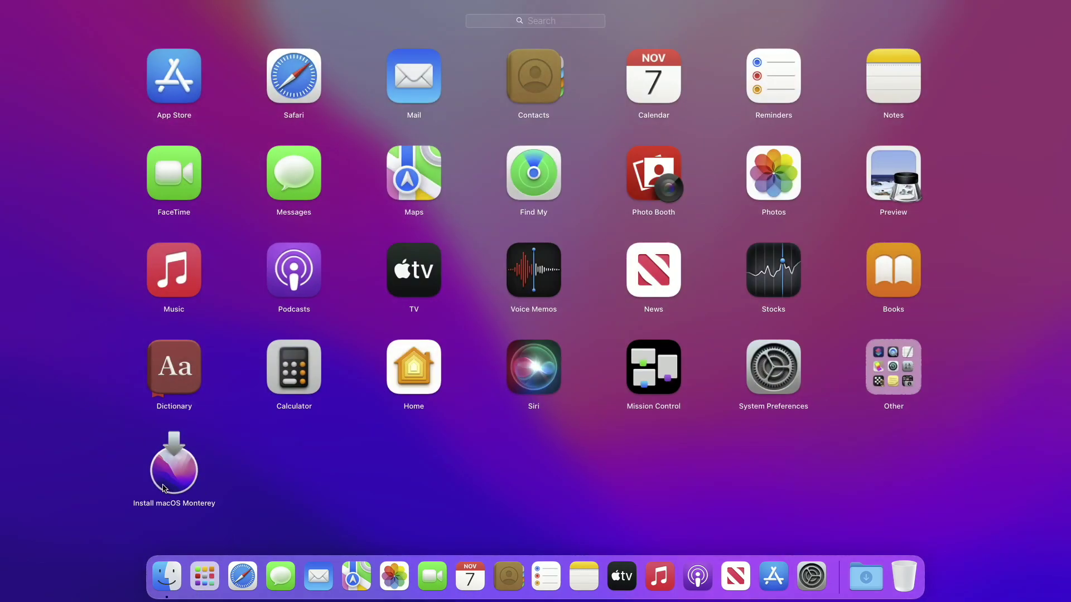
click(183, 471)
text(mac)
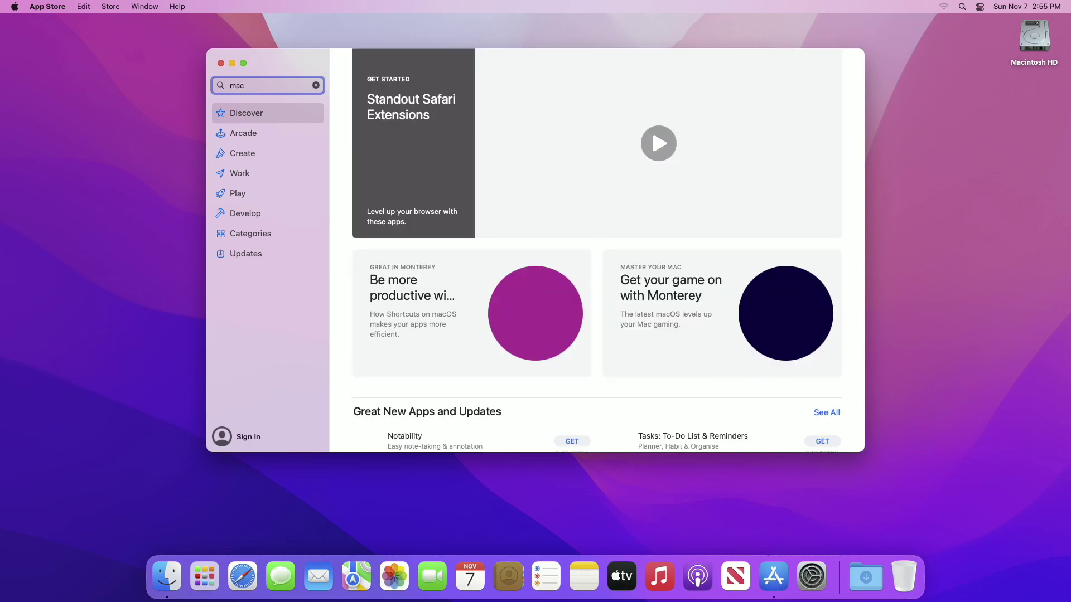
text(os monterey)
key(Return)
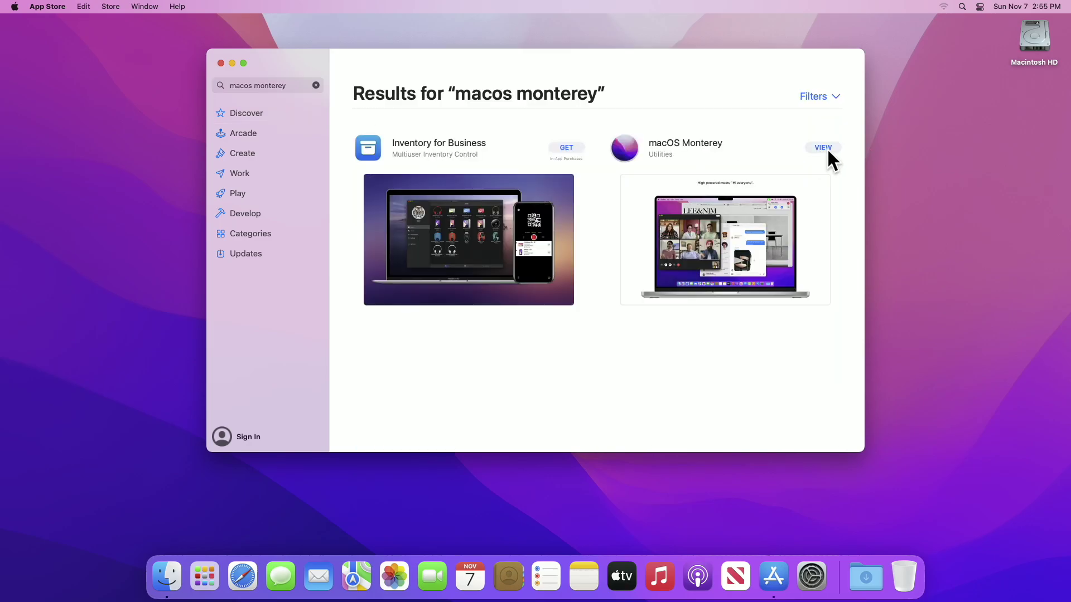
click(47, 6)
click(53, 121)
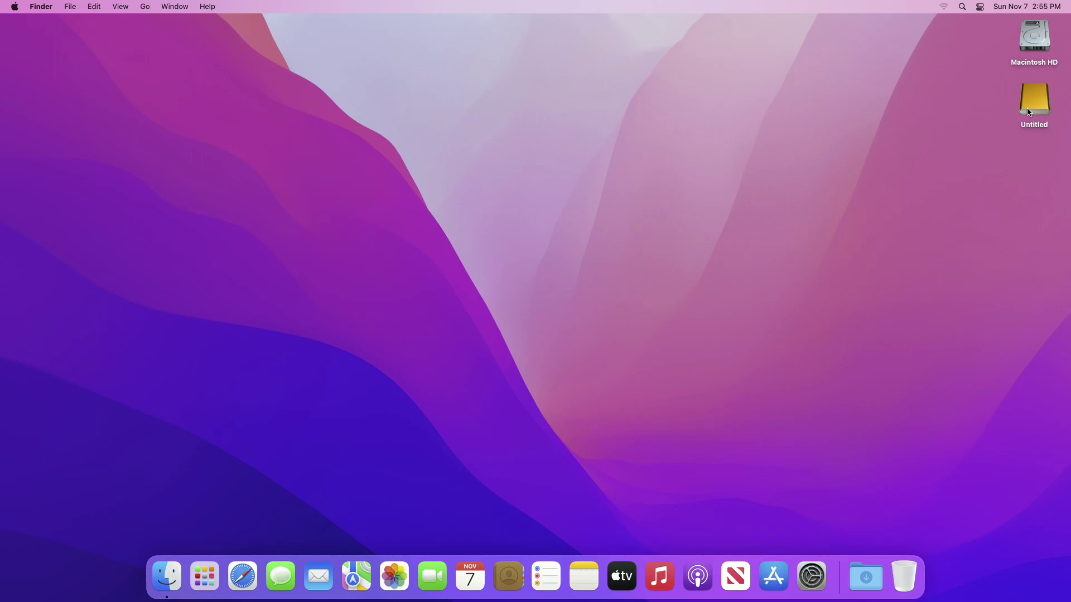
Step: Erase the external Seagate BUP Slim Media drive in Disk Utility as "Macintosh HD Ext", APFS, GUID Partition Map, and quit the utility
click(204, 575)
click(731, 334)
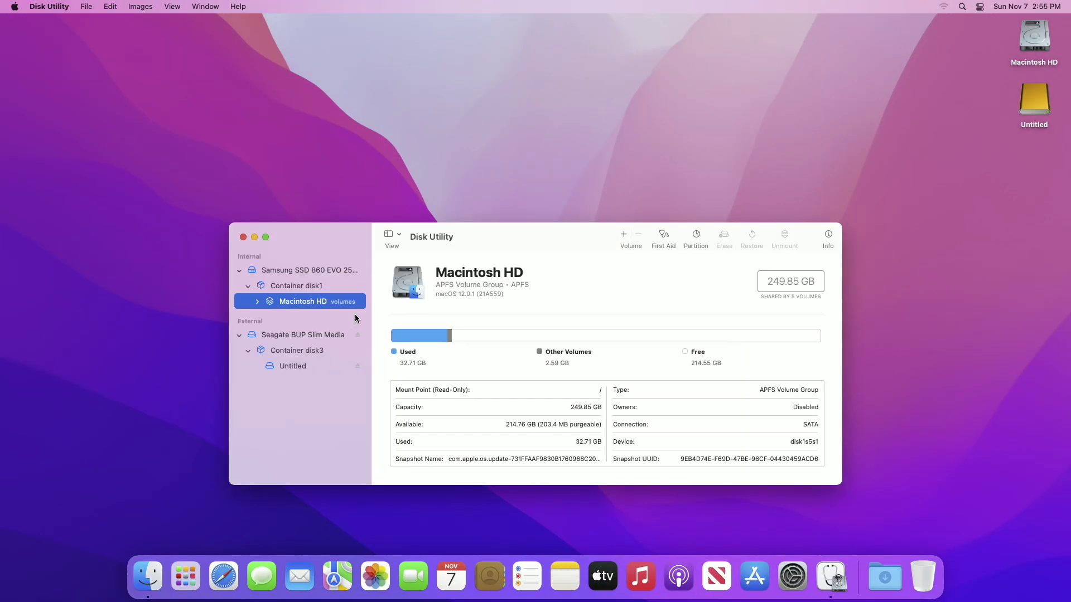
click(306, 335)
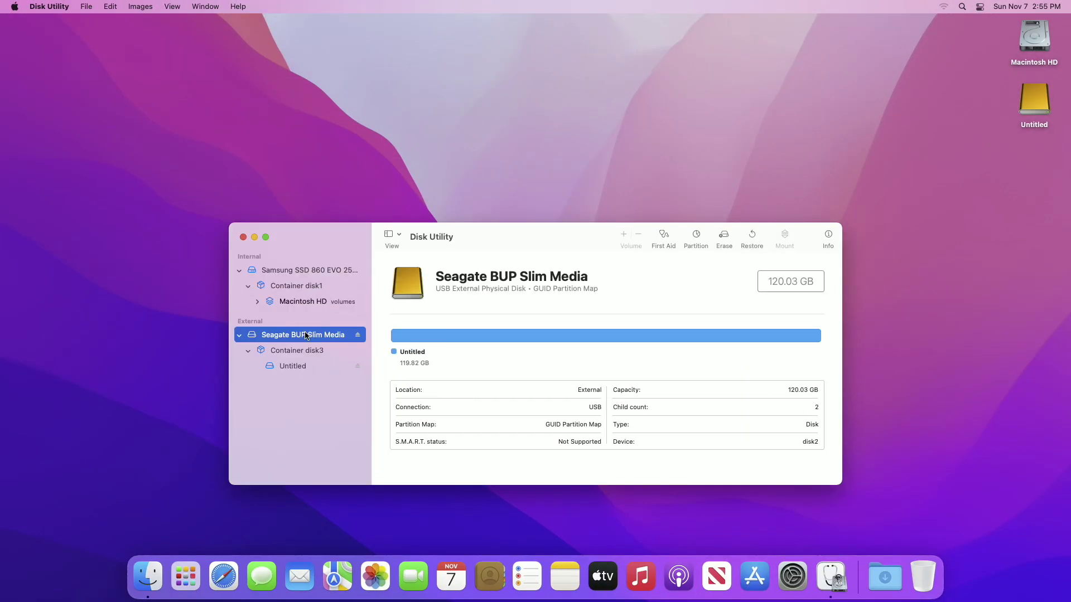
click(724, 235)
text(Macinto)
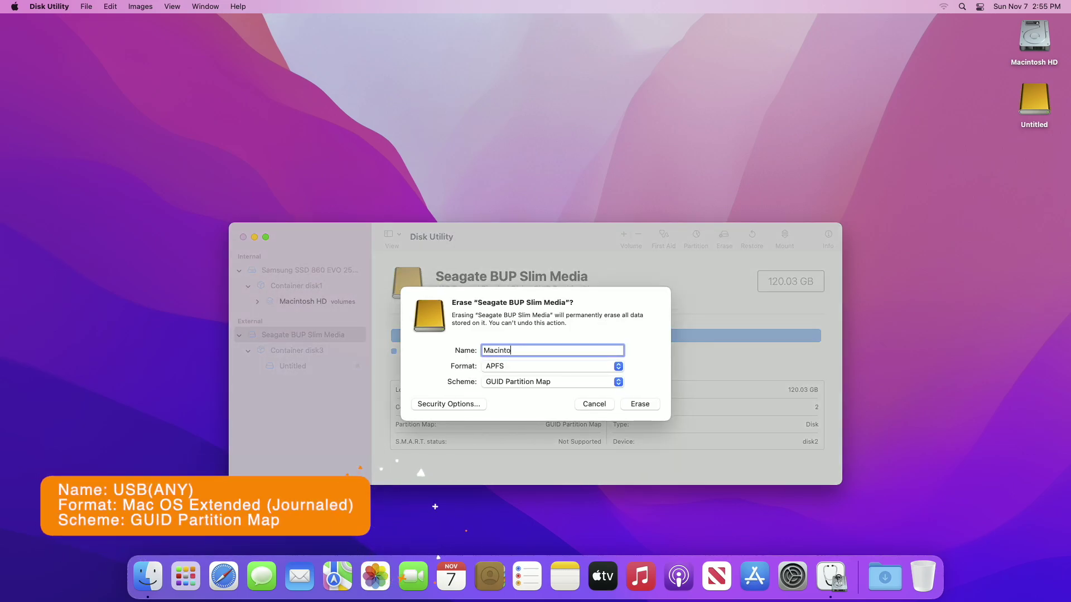
text(sh HD Ext)
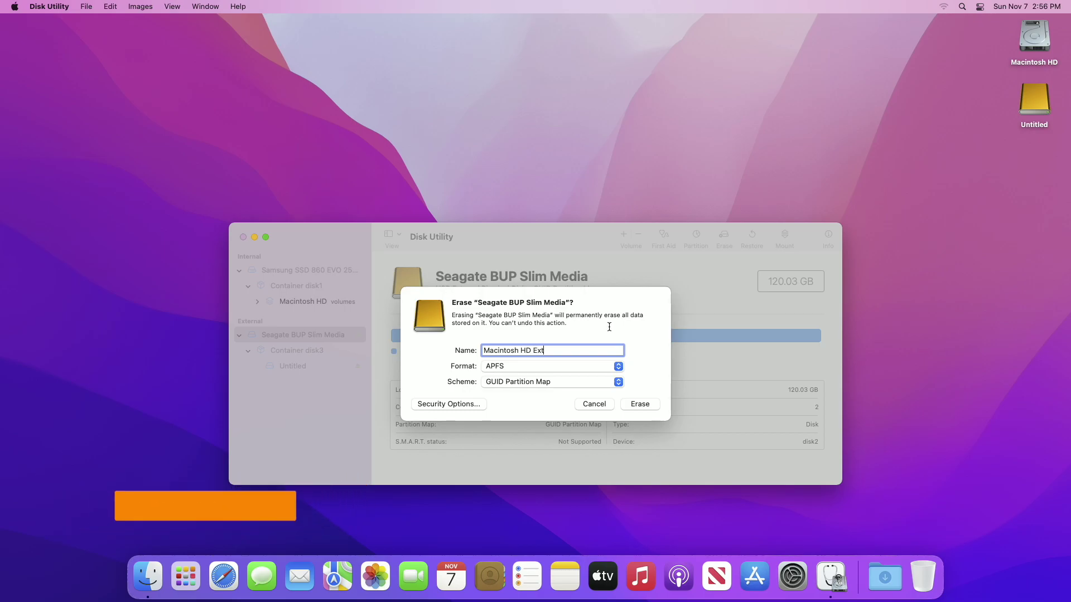
click(640, 404)
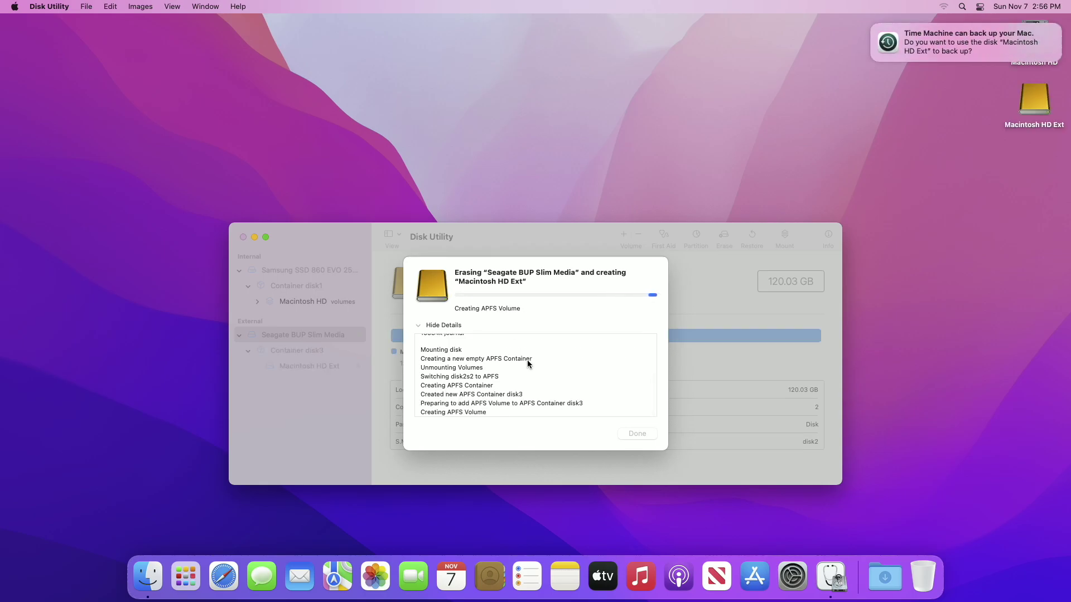
click(636, 432)
click(49, 6)
click(50, 102)
Step: Launch the Install macOS Monterey app and agree to the software license terms
click(201, 577)
click(178, 465)
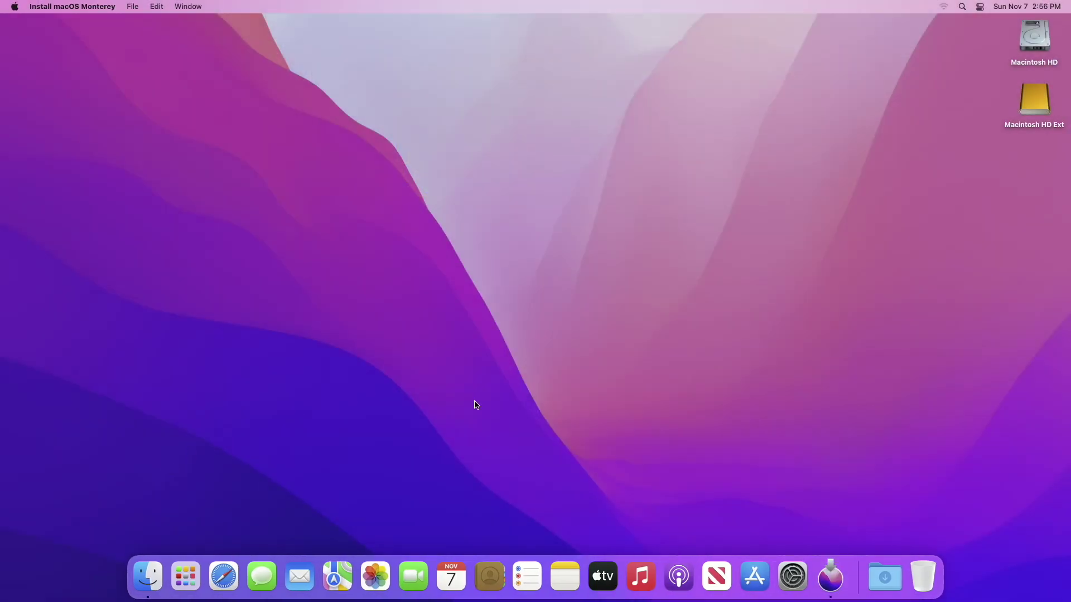
click(526, 387)
click(560, 385)
click(574, 277)
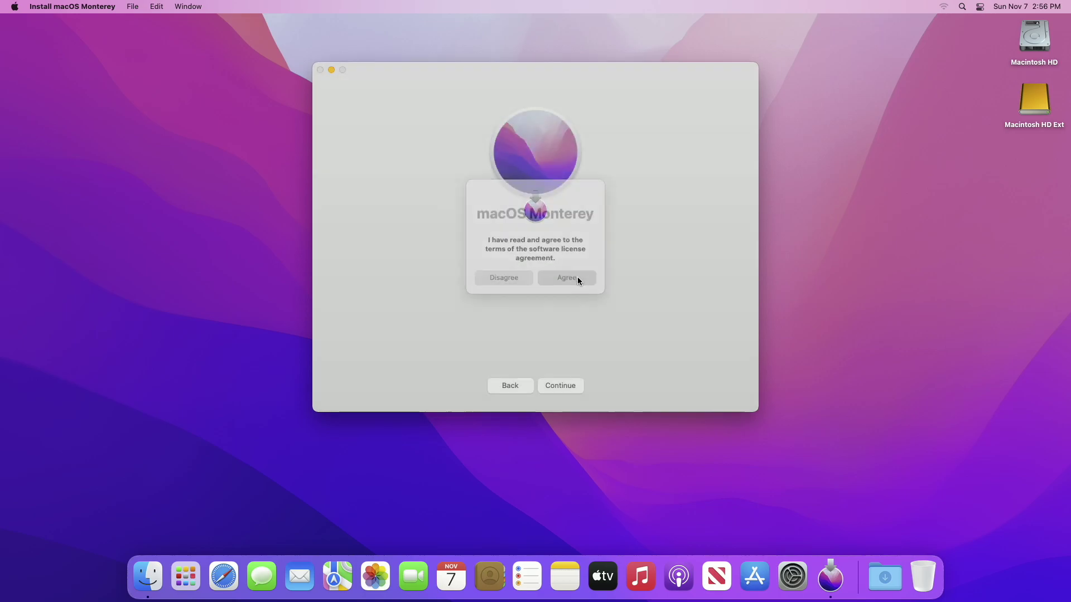
Step: Choose Macintosh HD Ext as the installation disk and authorize the installation with the administrator password
click(546, 335)
click(577, 321)
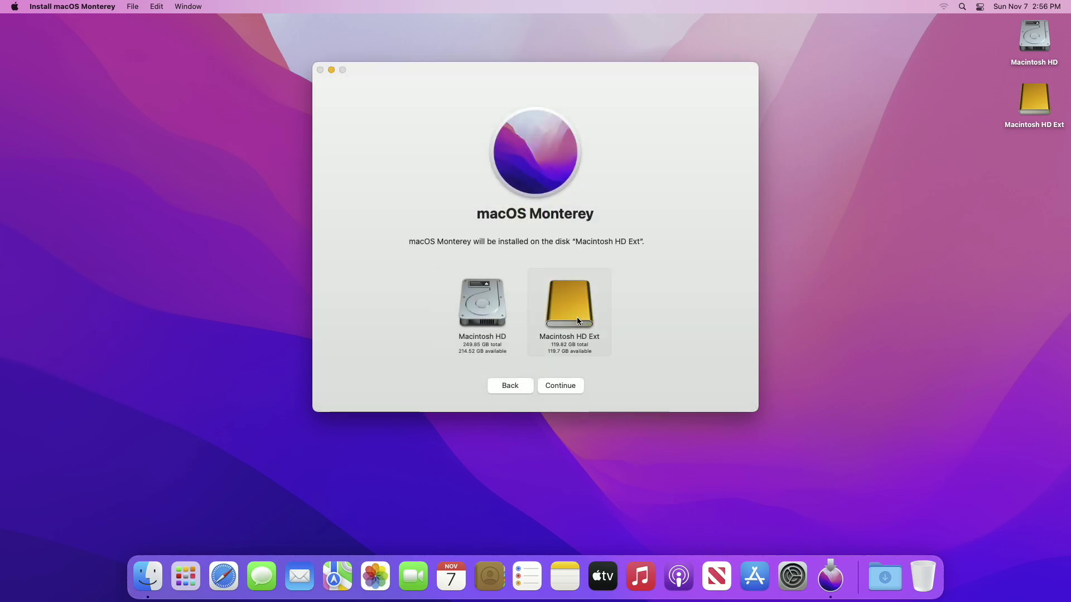
click(560, 387)
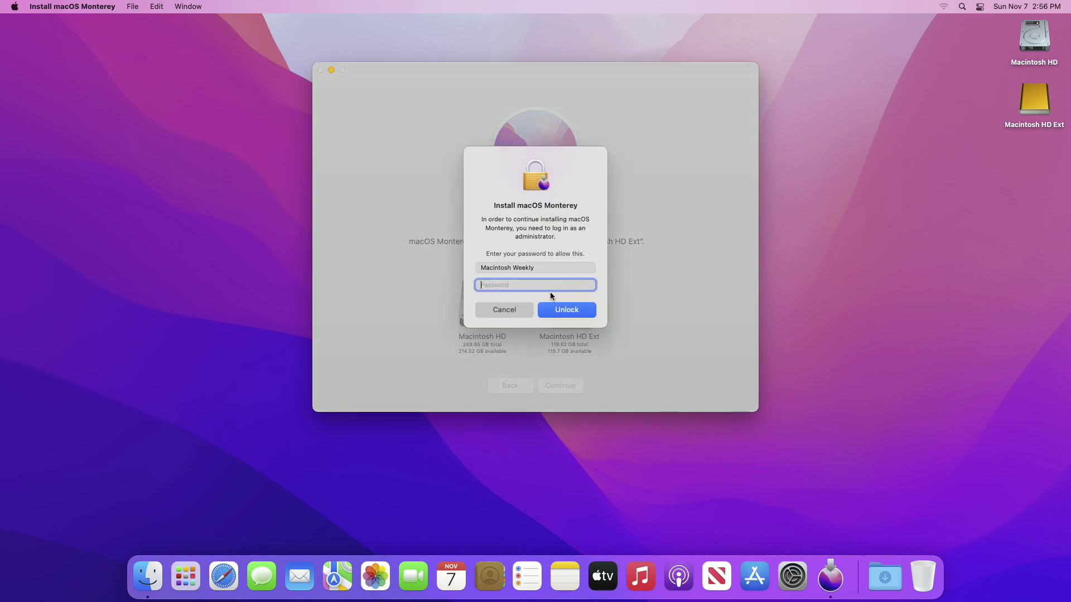
text(****)
key(Return)
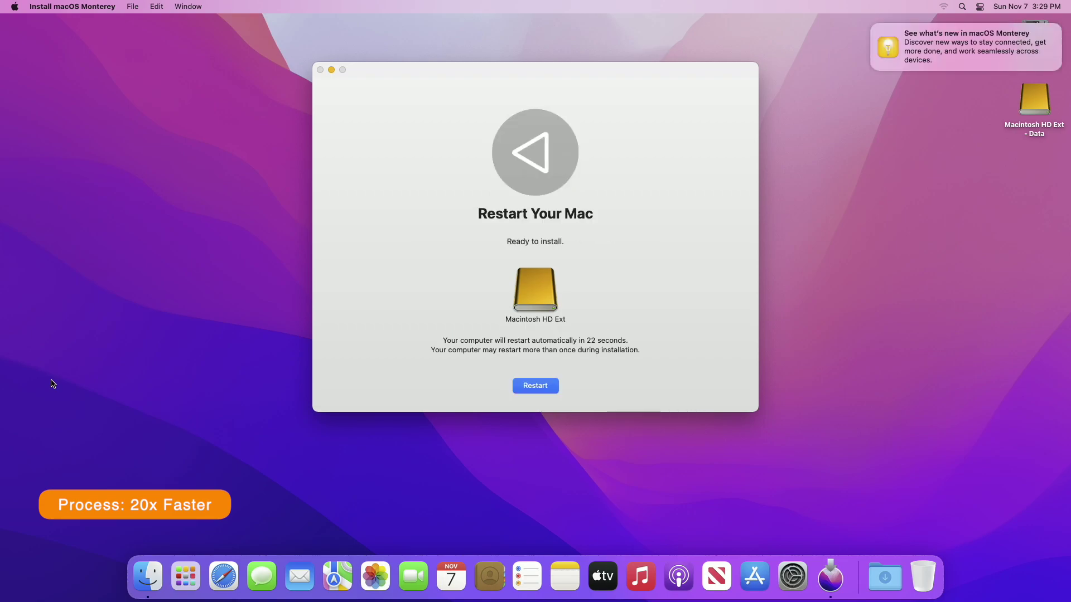
click(872, 24)
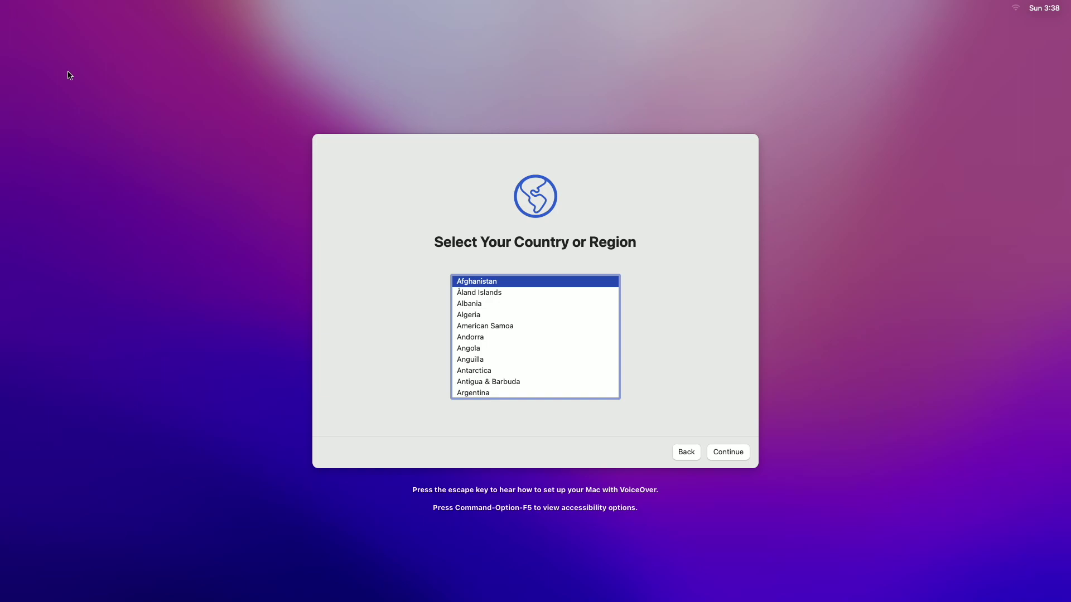
Step: Set the country or region to United States and continue the setup
key(u)
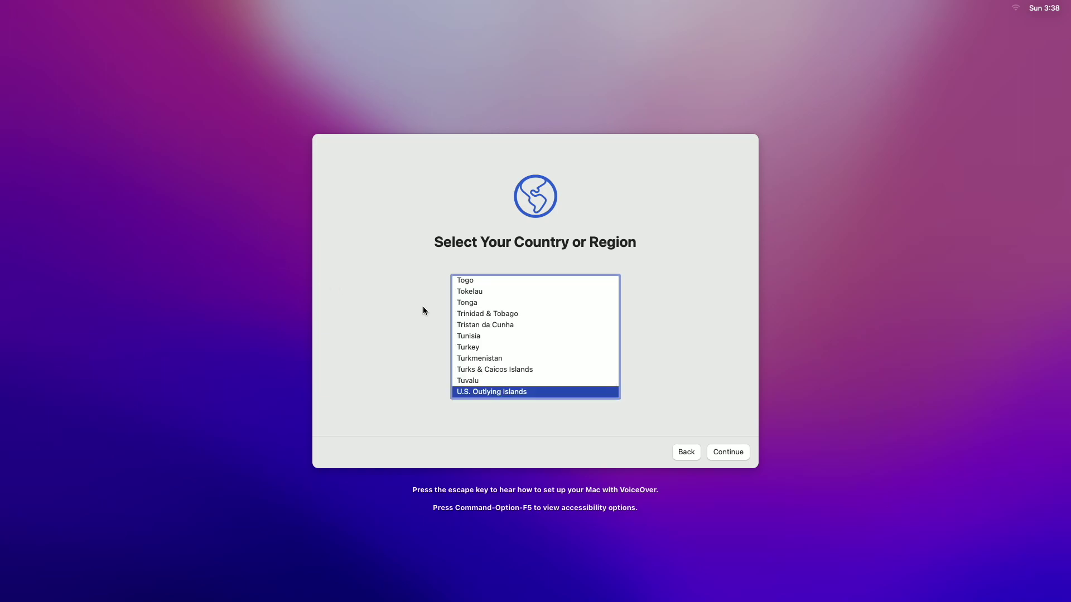
scroll(502, 339, down, 3)
scroll(498, 365, down, 2)
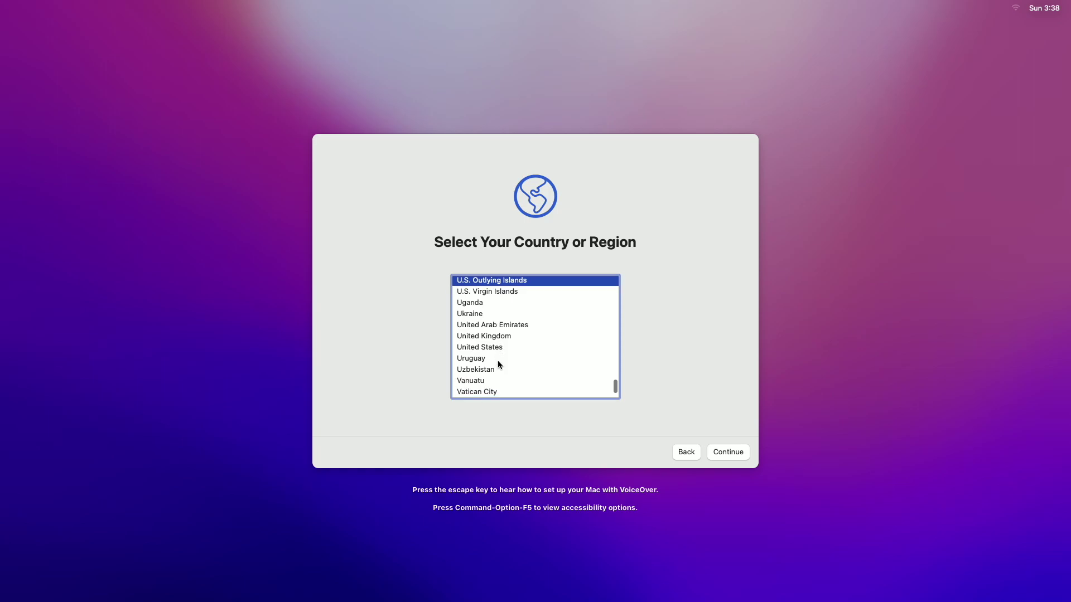
click(509, 342)
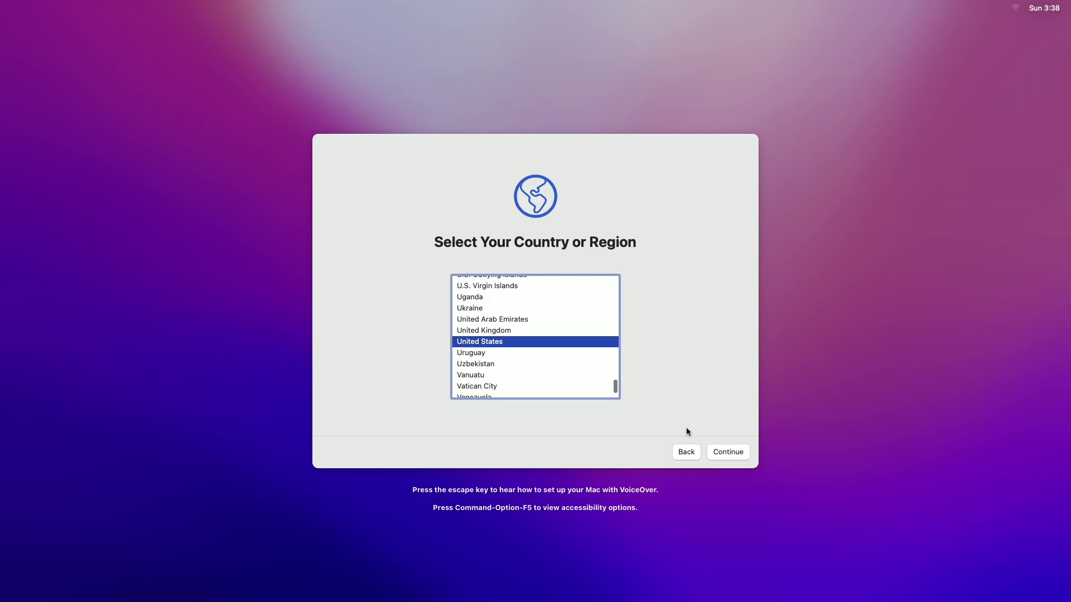
click(721, 450)
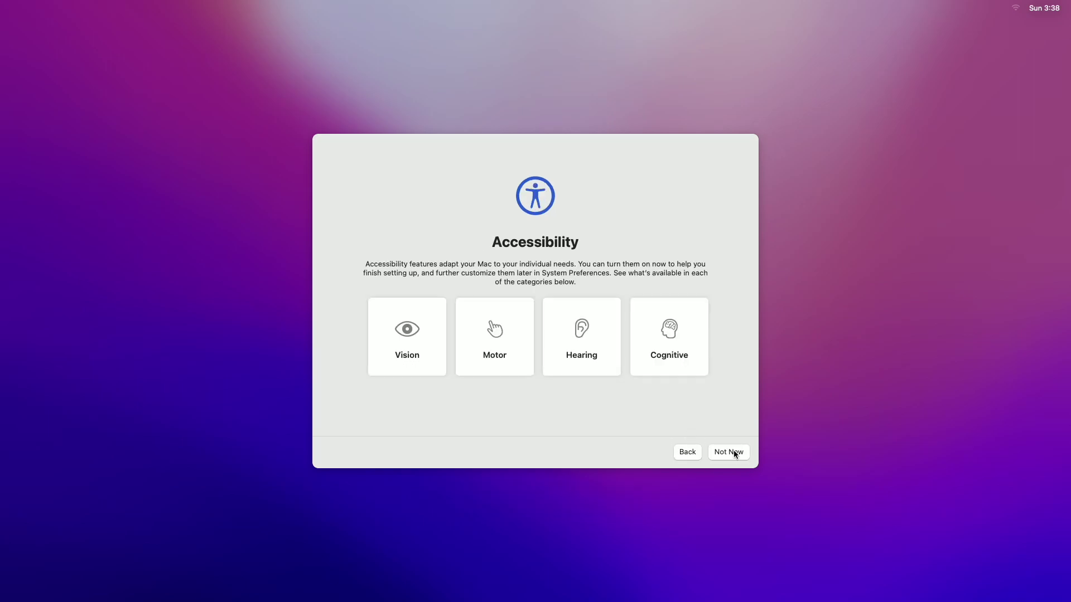
Step: Skip the accessibility options and Apple ID sign-in, and proceed to the computer account creation
click(731, 451)
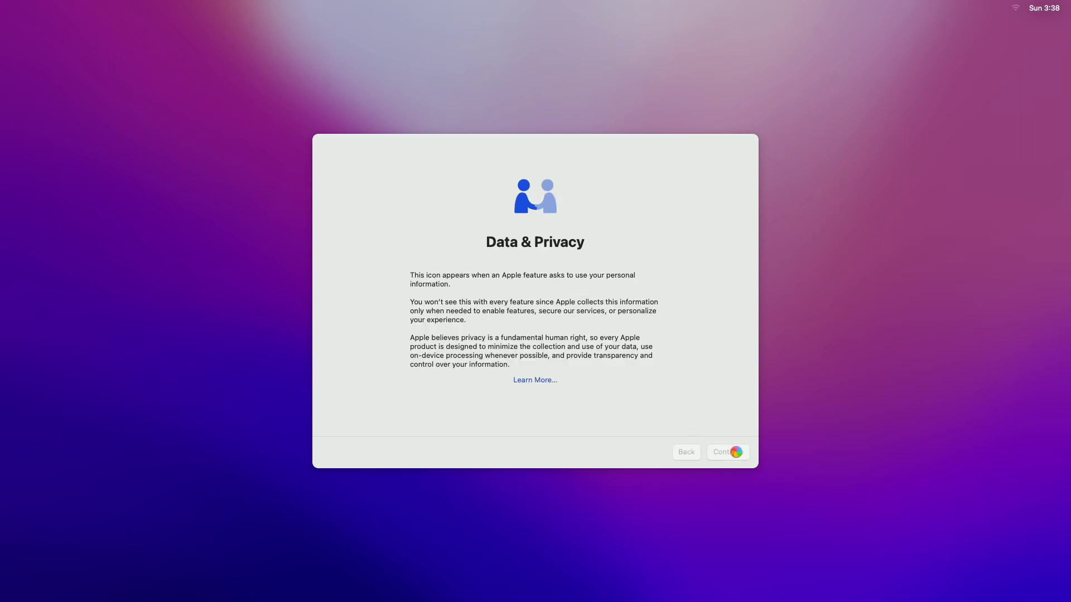
click(339, 452)
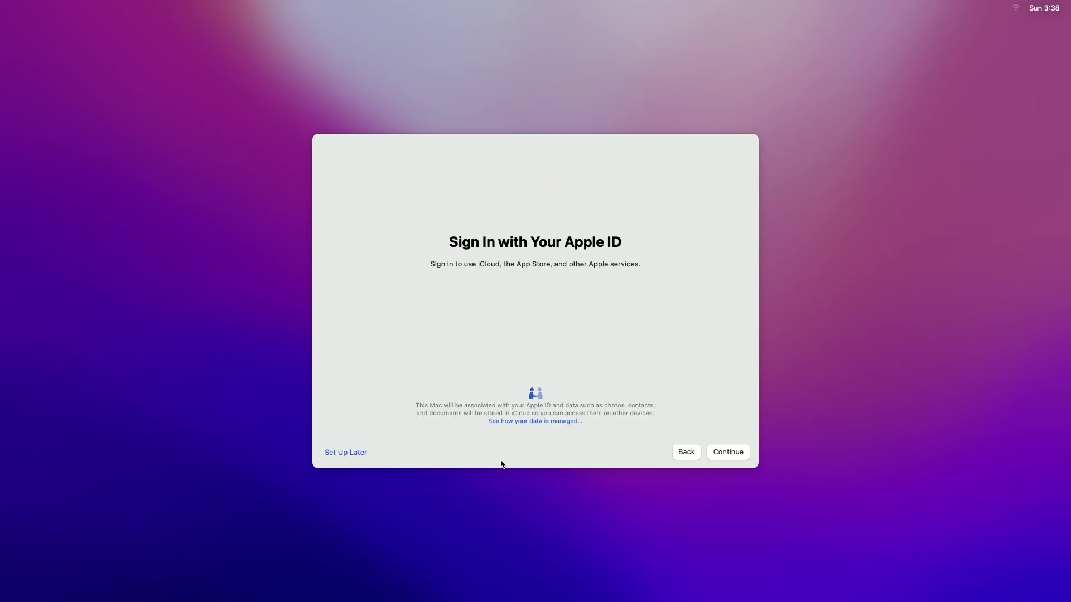
click(346, 452)
click(560, 354)
click(731, 450)
click(569, 342)
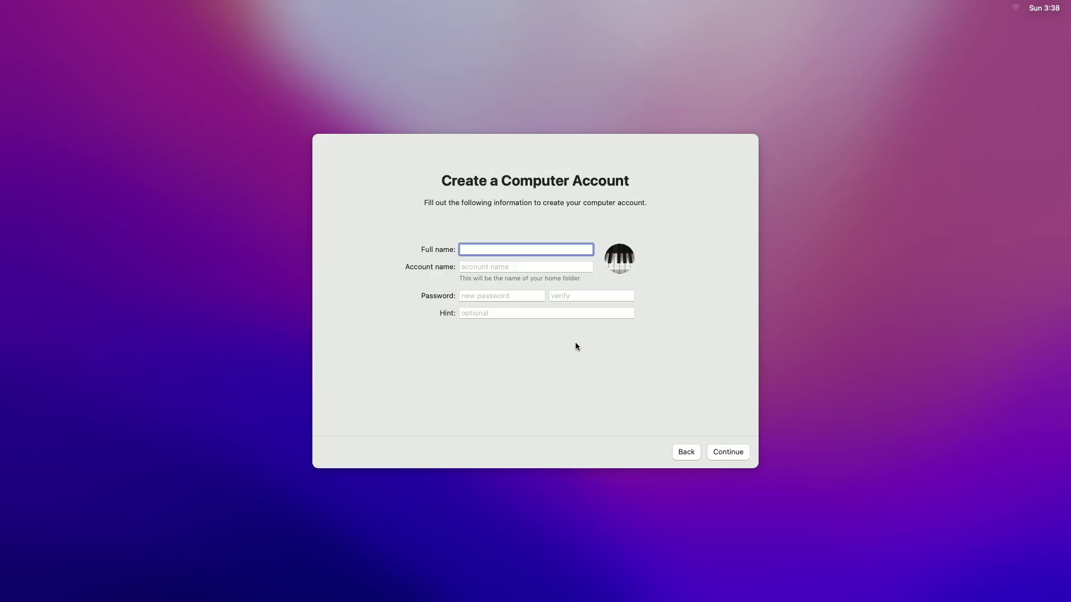
Step: Enter the full name for the computer account, and fill in and verify the account password
text(Macintosh Weekly)
key(Tab)
key(Tab)
text(••••)
key(Tab)
text(••••)
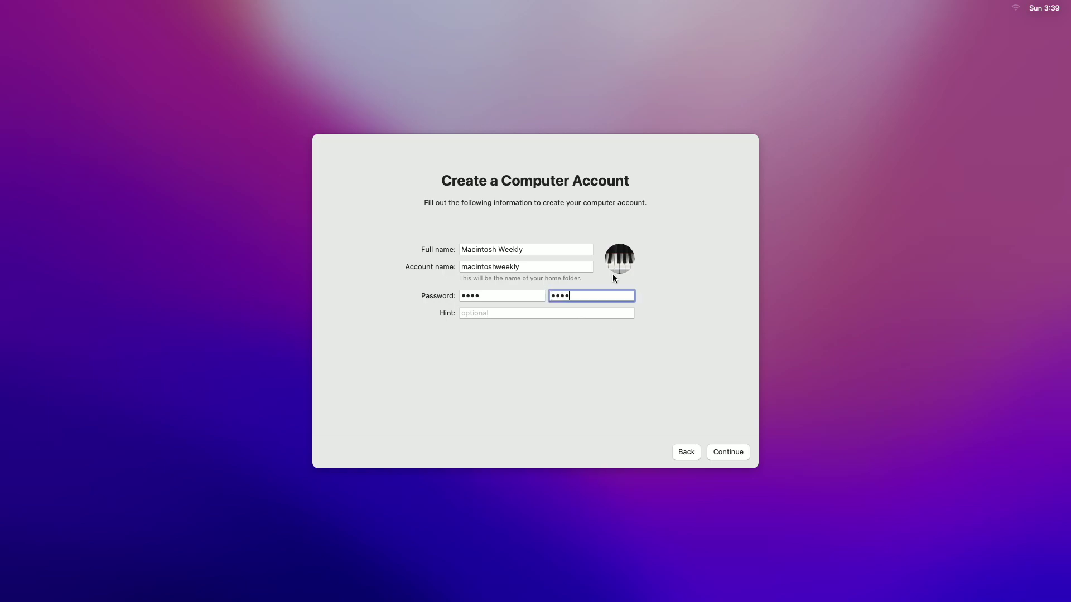
Step: Set the account picture to a green monogram with the letter W and create the account
click(621, 269)
click(509, 270)
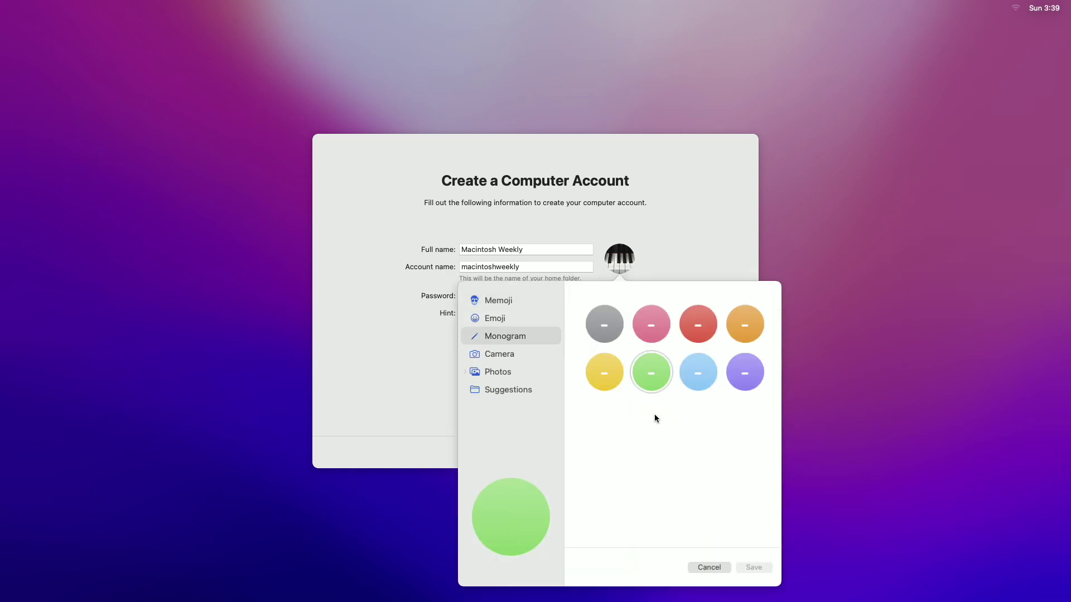
text(W)
click(761, 570)
click(730, 452)
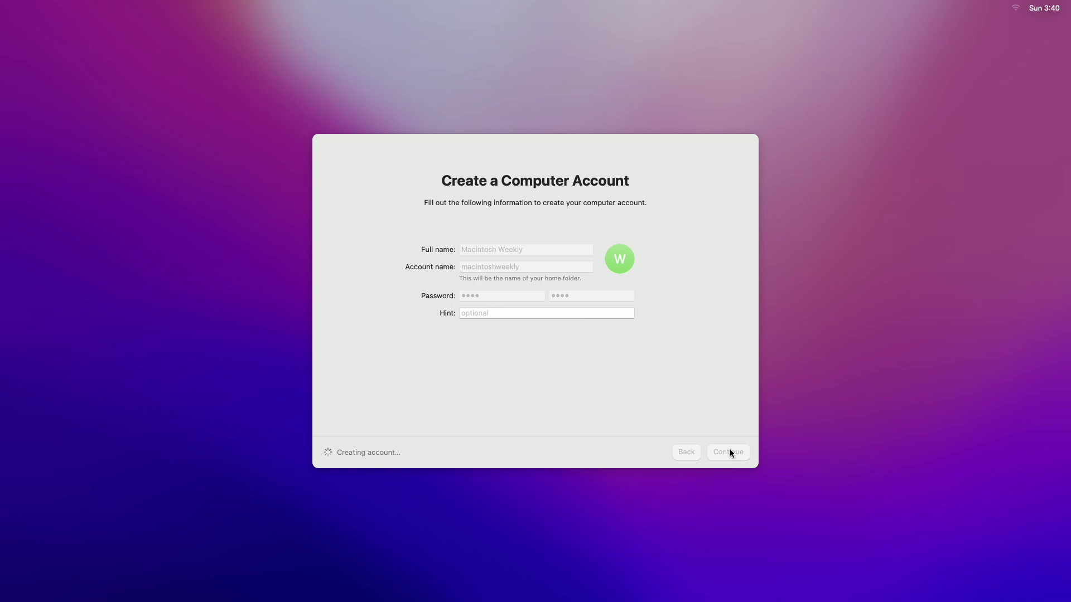
Step: Complete the remaining setup screens, keeping Share Mac Analytics with Apple enabled
click(726, 446)
click(584, 338)
click(723, 452)
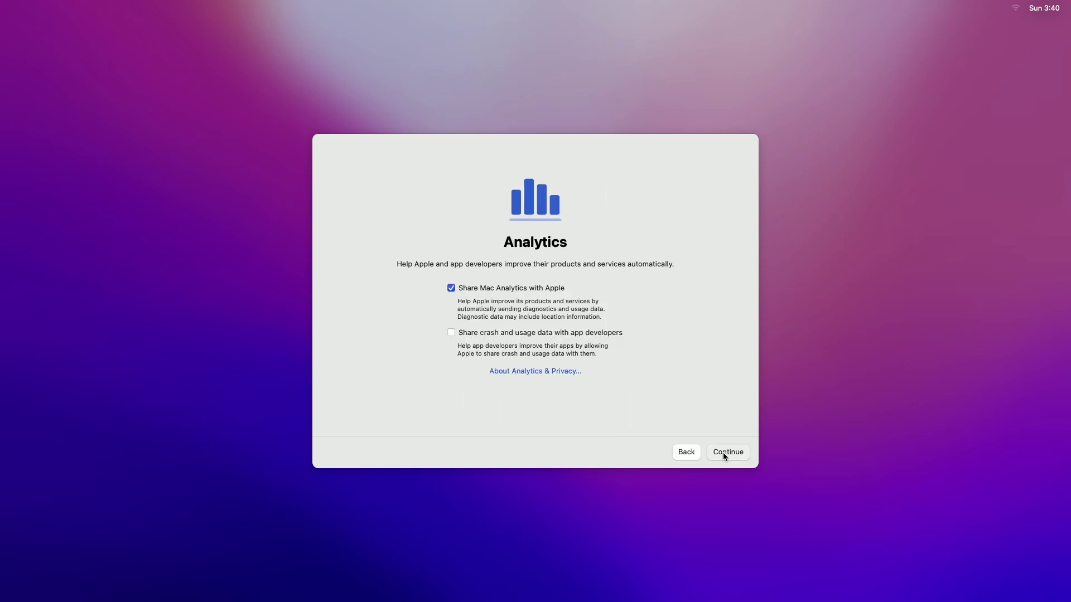
click(723, 452)
click(723, 453)
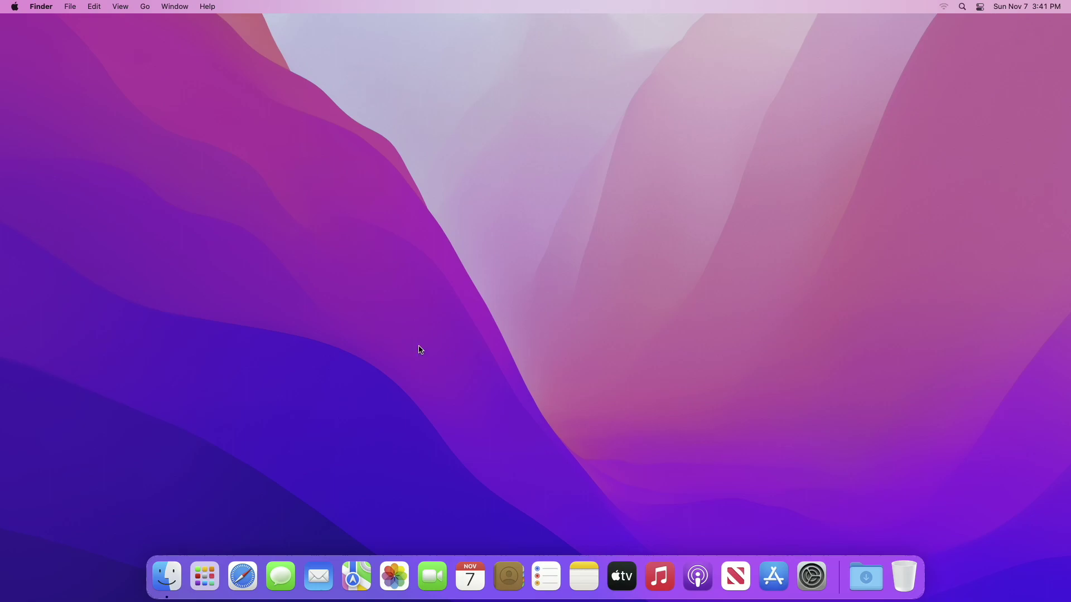
Step: Set the Finder preferences to show hard disks and connected servers on the desktop, and close them
click(42, 7)
click(52, 41)
click(65, 92)
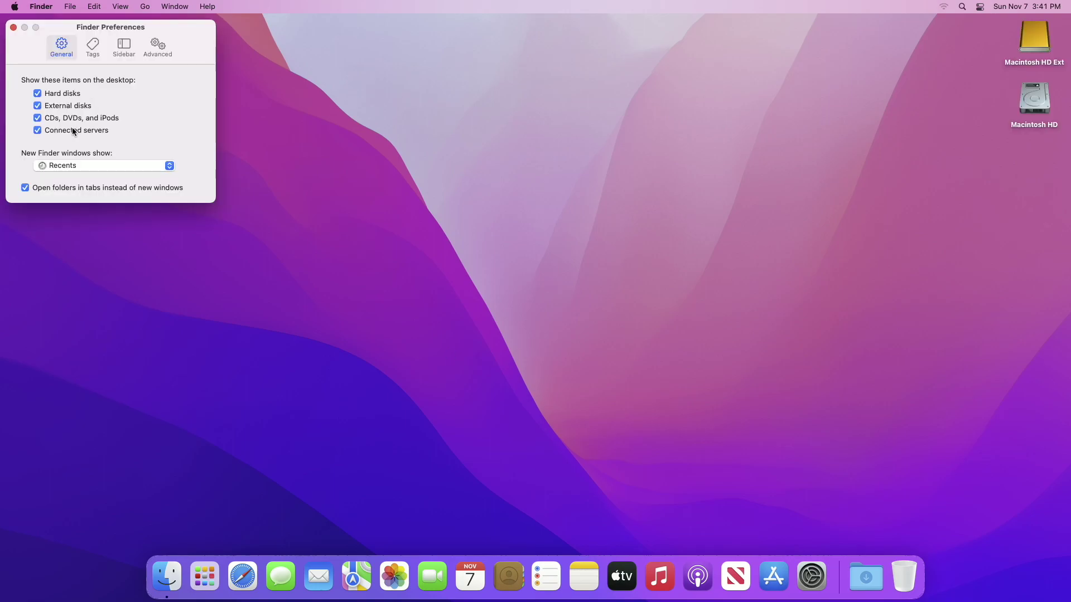
click(13, 27)
Step: Open the Startup Disk settings in System Preferences and unlock them with the account password
click(794, 569)
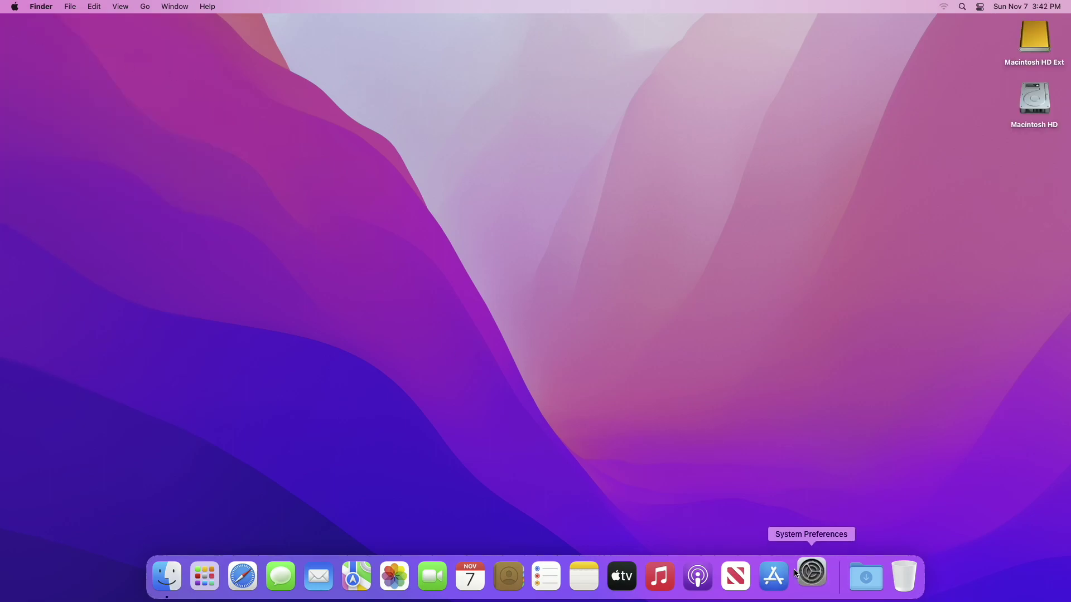
click(600, 360)
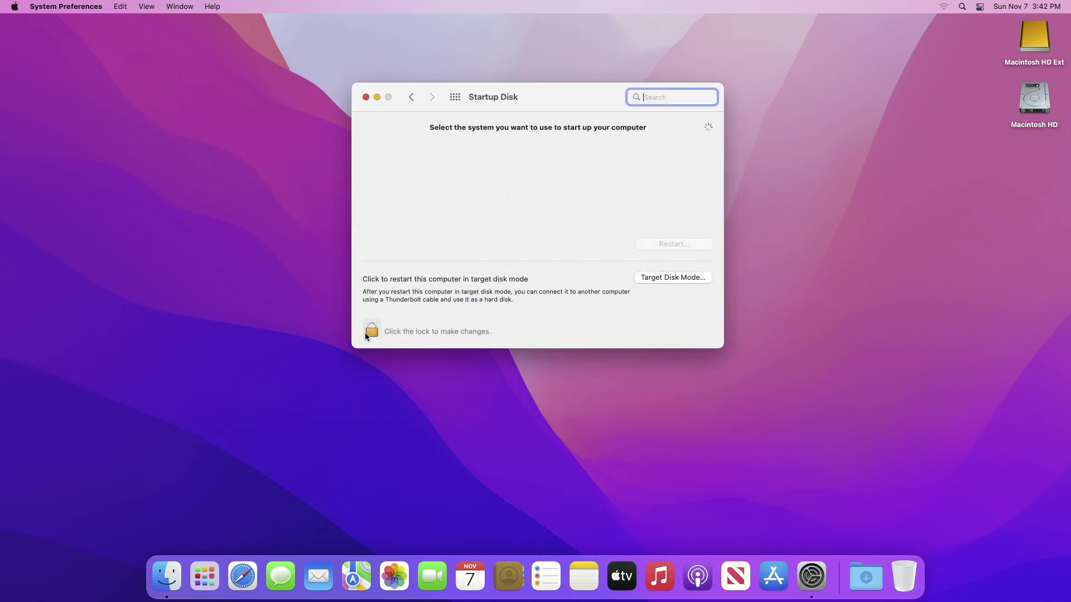
text(••••)
key(Return)
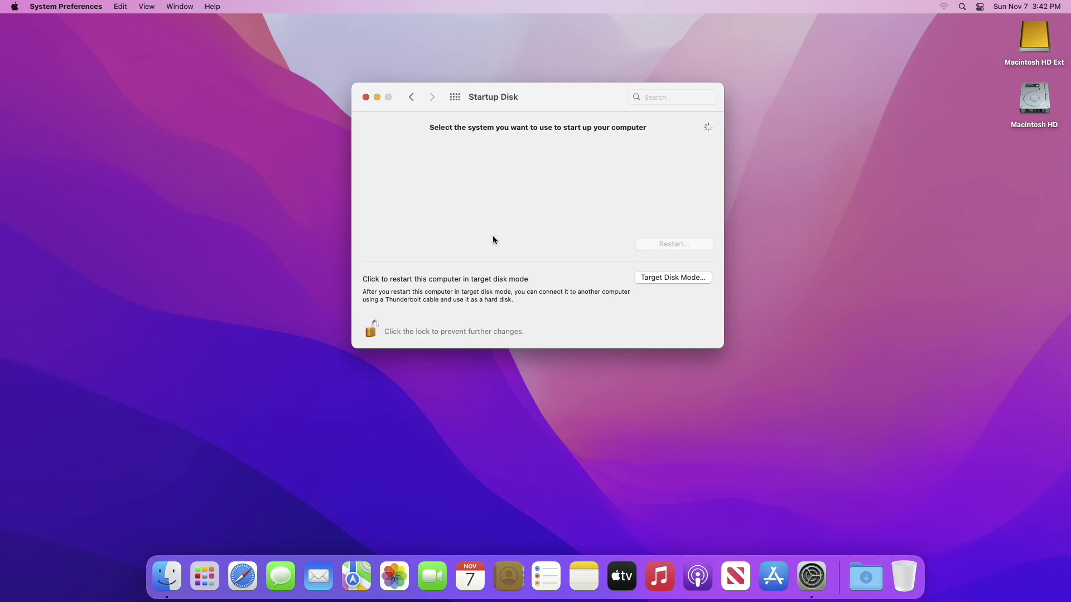
Step: Select Macintosh HD as the startup disk and restart the computer
click(483, 199)
click(692, 249)
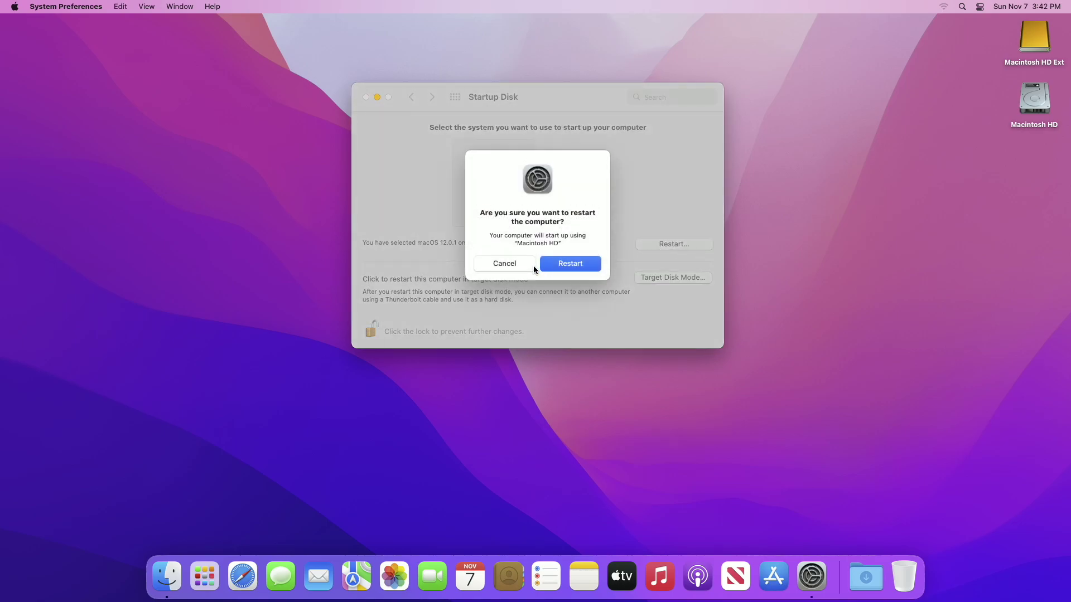
click(562, 265)
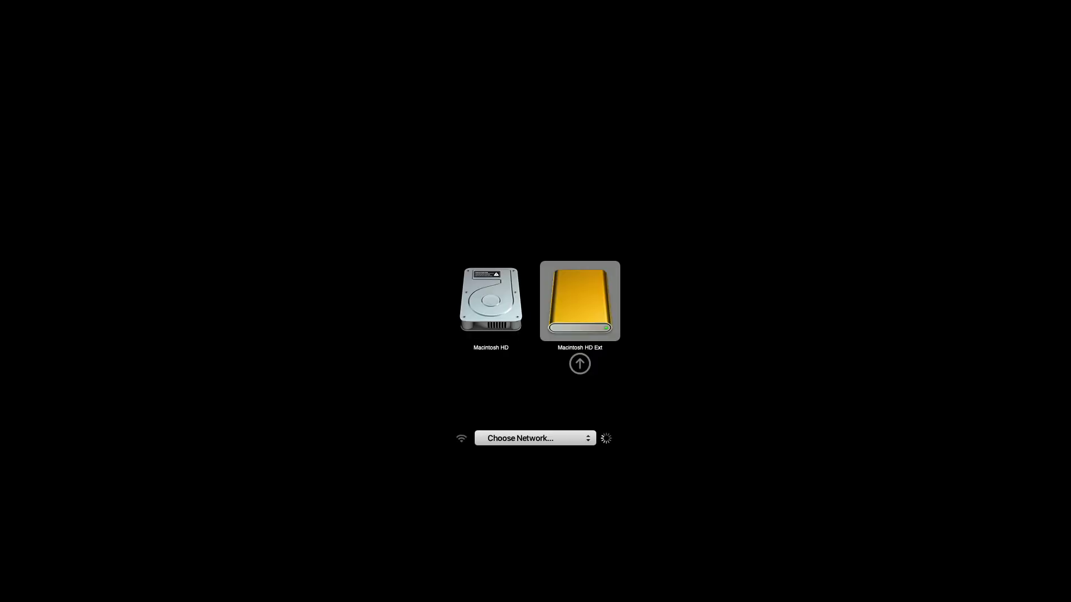
Step: Switch between Macintosh HD and Macintosh HD Ext in the boot picker, ending on Macintosh HD Ext
key(Left)
key(Right)
key(Left)
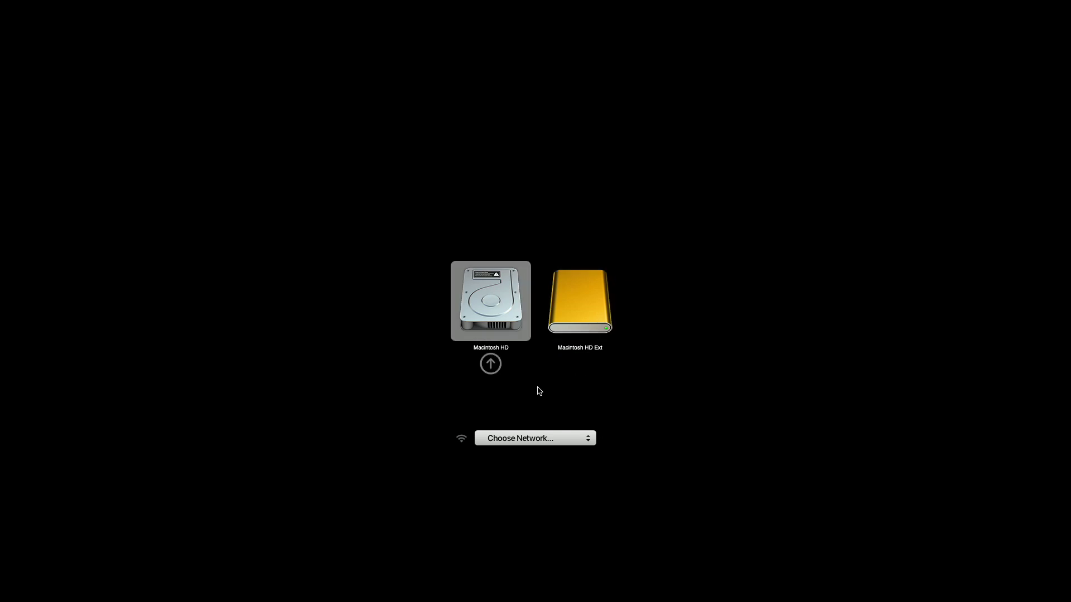
key(Right)
key(Left)
key(Right)
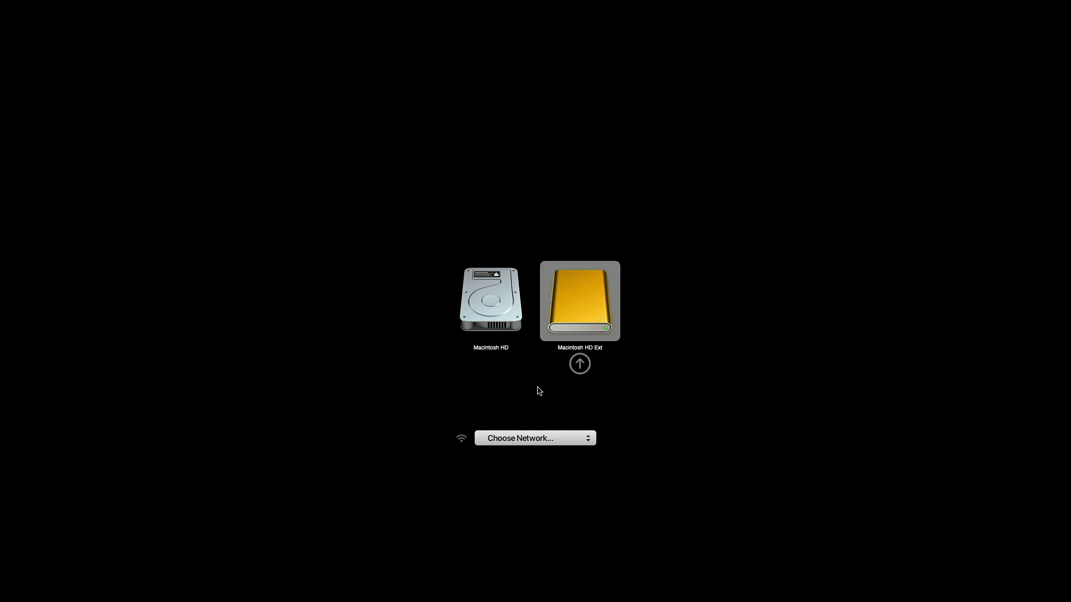